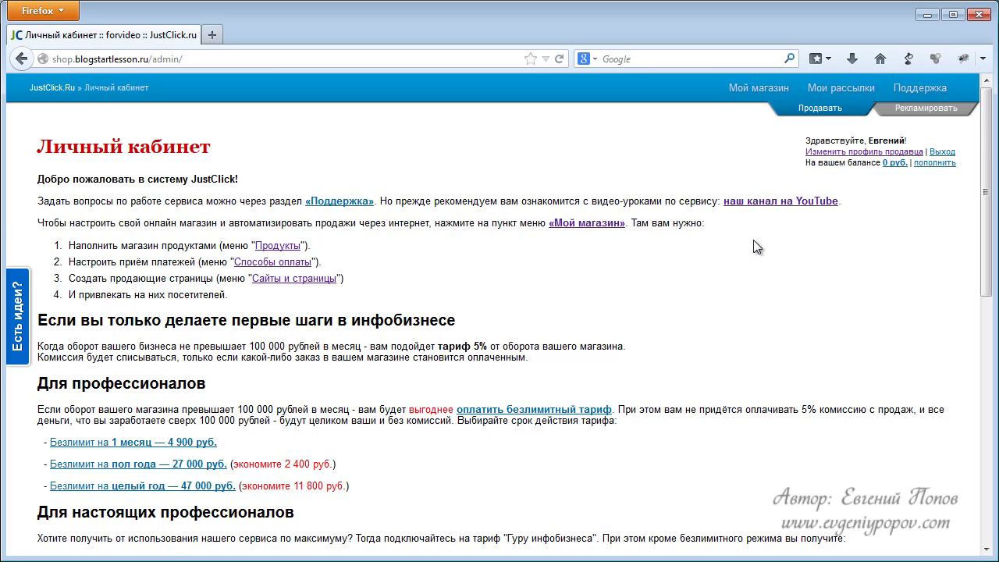
Step: Open the form for adding a new subscriber group in the mailings section
click(838, 86)
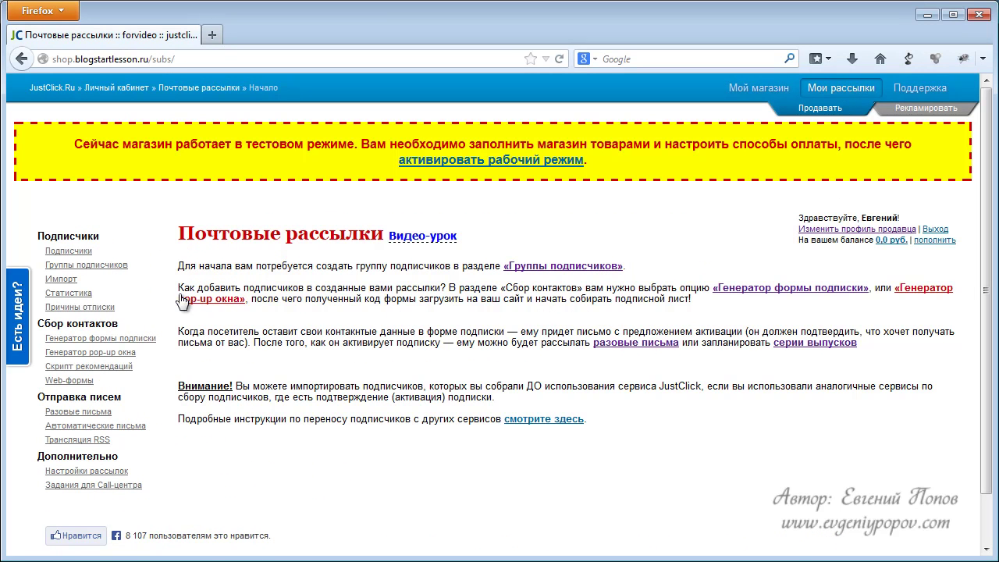
click(110, 268)
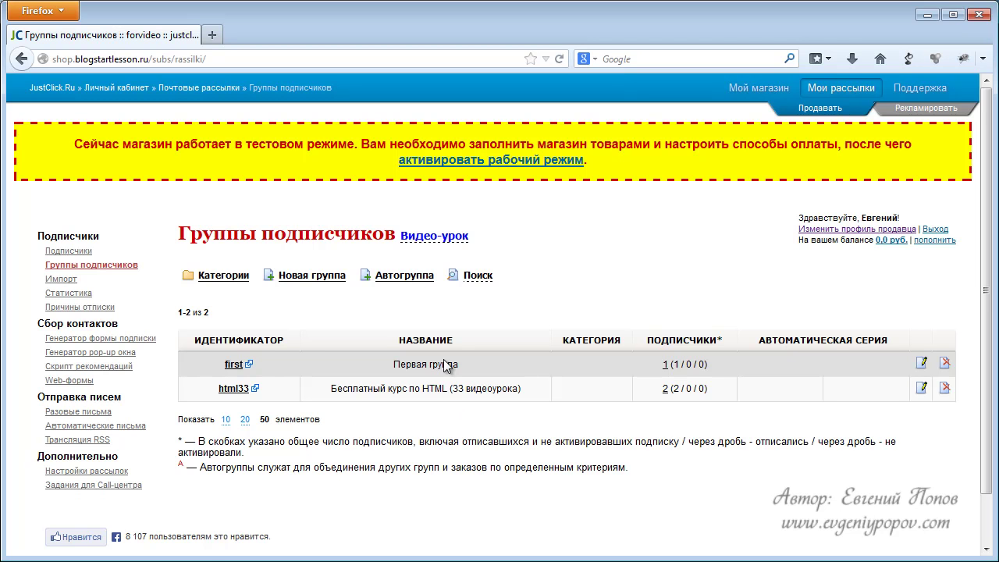
click(320, 277)
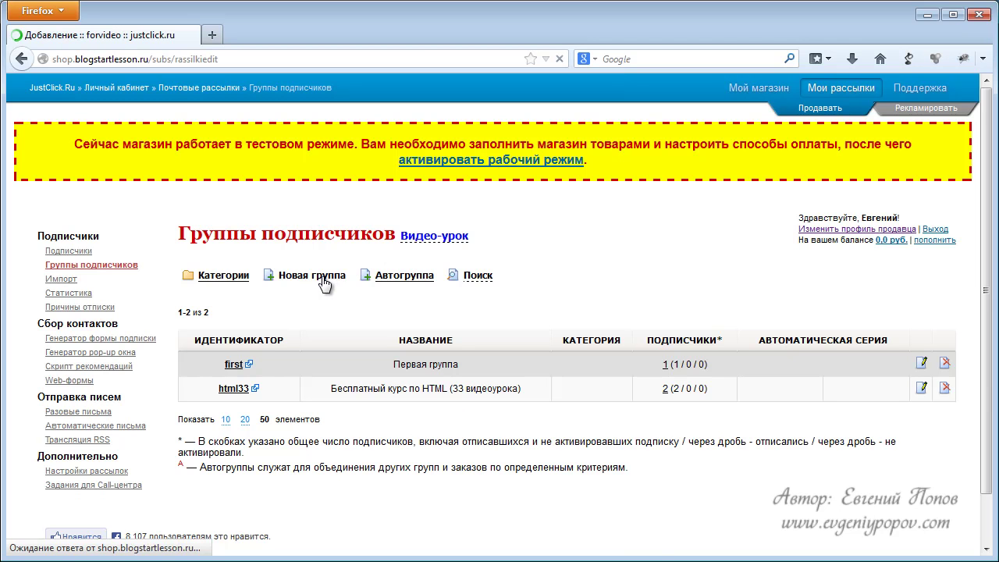
Step: Enter css28 as the new group's identifier and "Курс по CSS" as its name
click(409, 330)
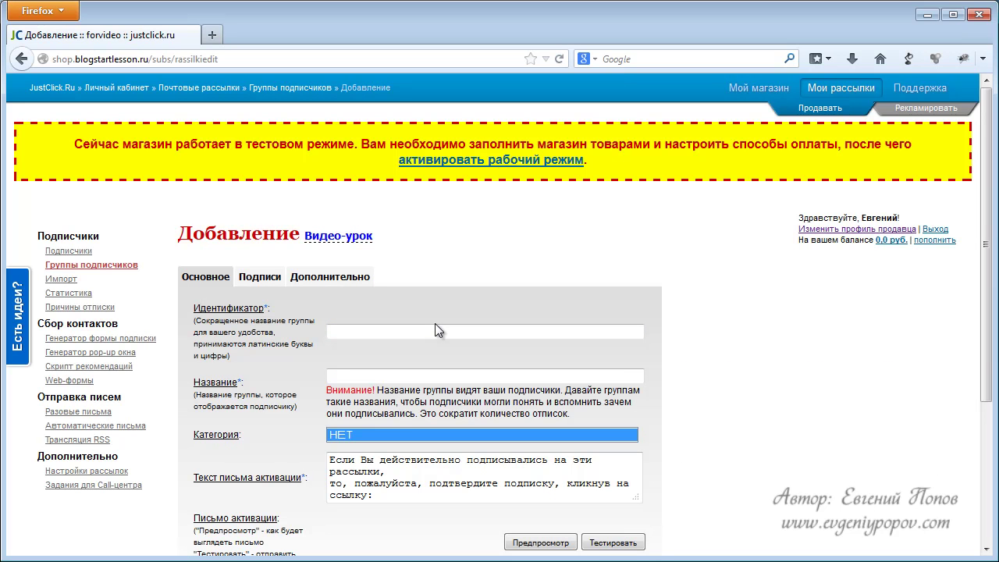
text(cs)
text(2)
text(s)
key(End)
text(2)
key(BackSpace)
text(8)
click(390, 374)
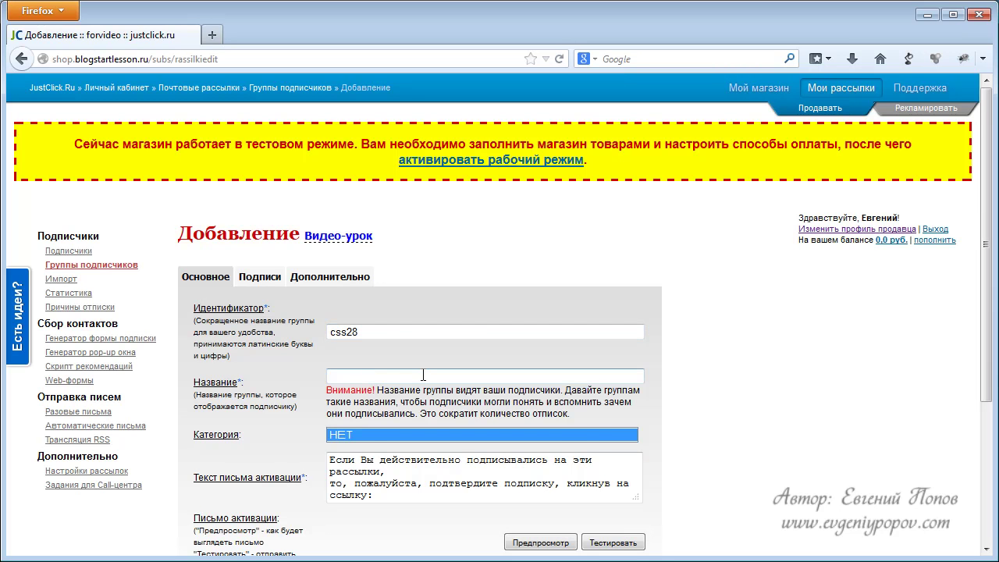
scroll(567, 382, down, 2)
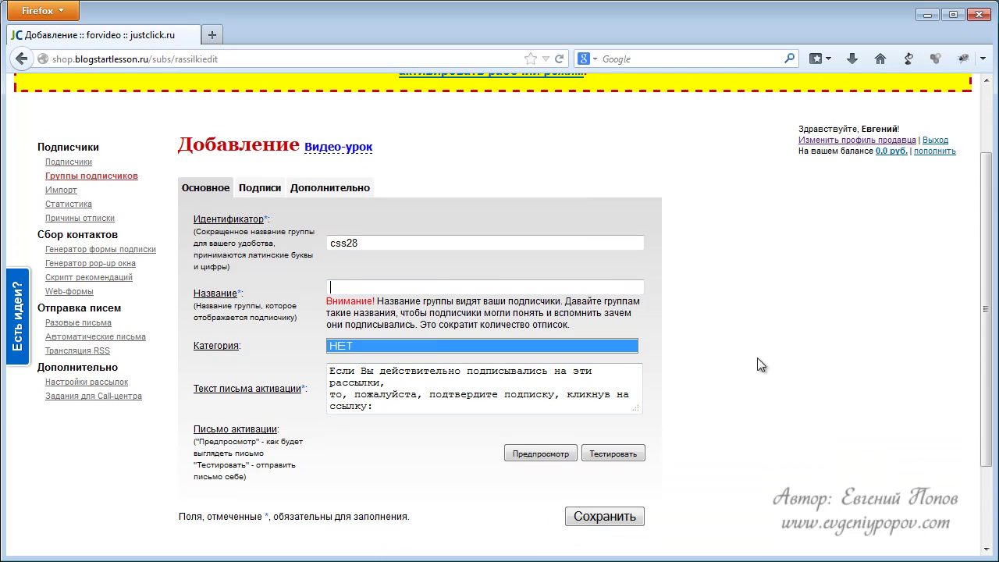
text(Курс по CSS)
Step: Review the group's signature and additional settings, and save the new subscriber group
click(265, 189)
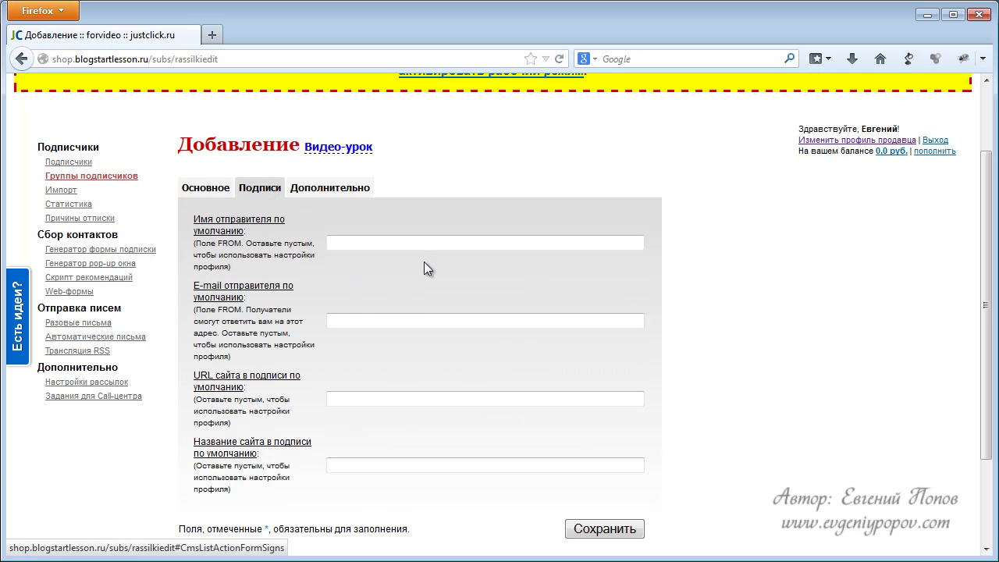
click(331, 188)
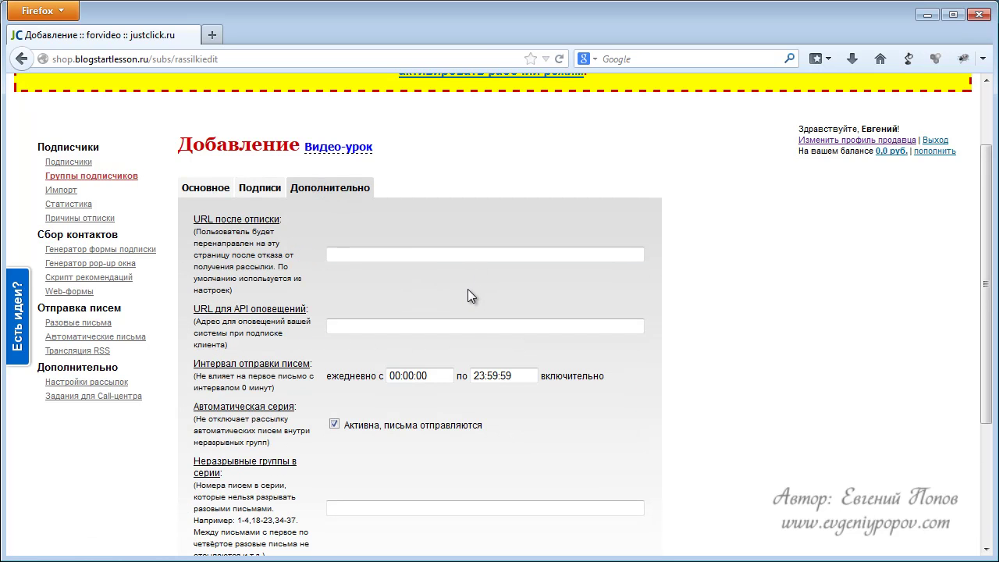
scroll(465, 289, down, 2)
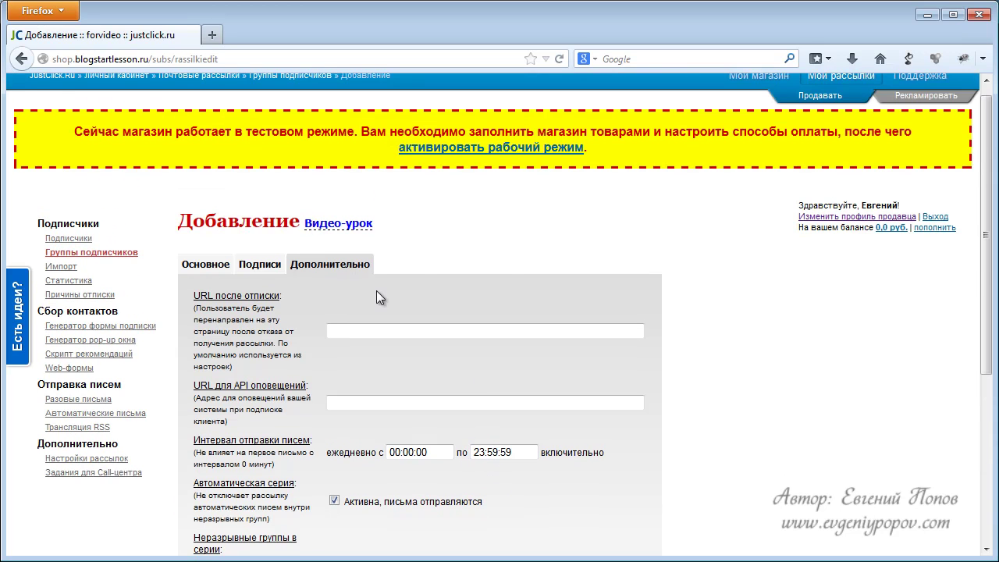
scroll(377, 291, down, 5)
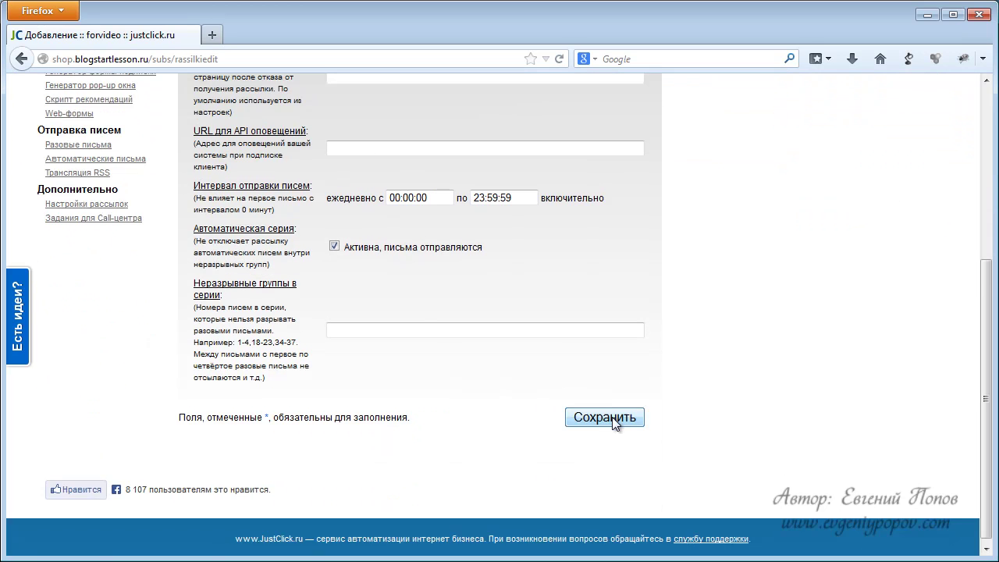
click(615, 419)
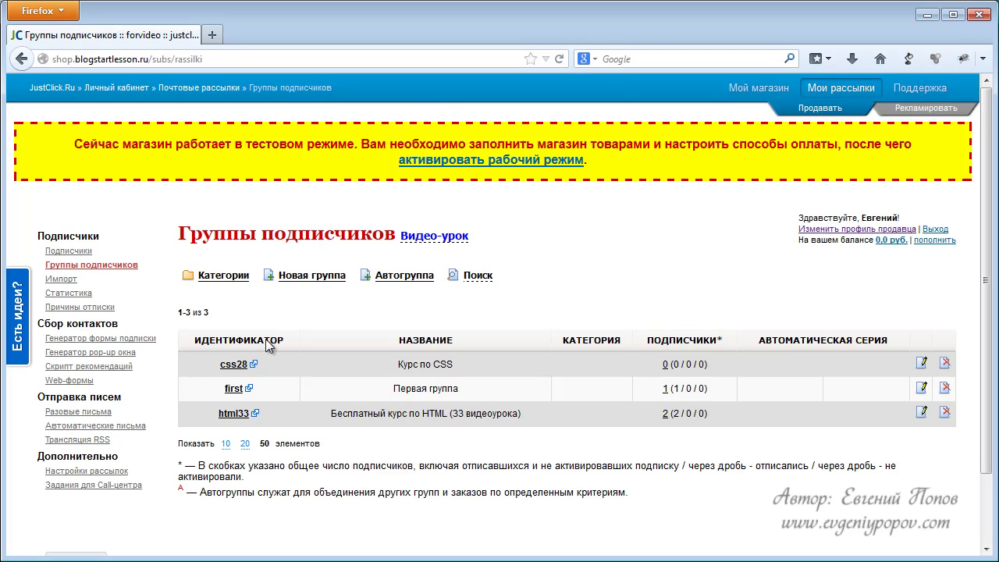
Step: Create a new automatic letter for the subscriber group css28 | Курс по CSS
click(125, 431)
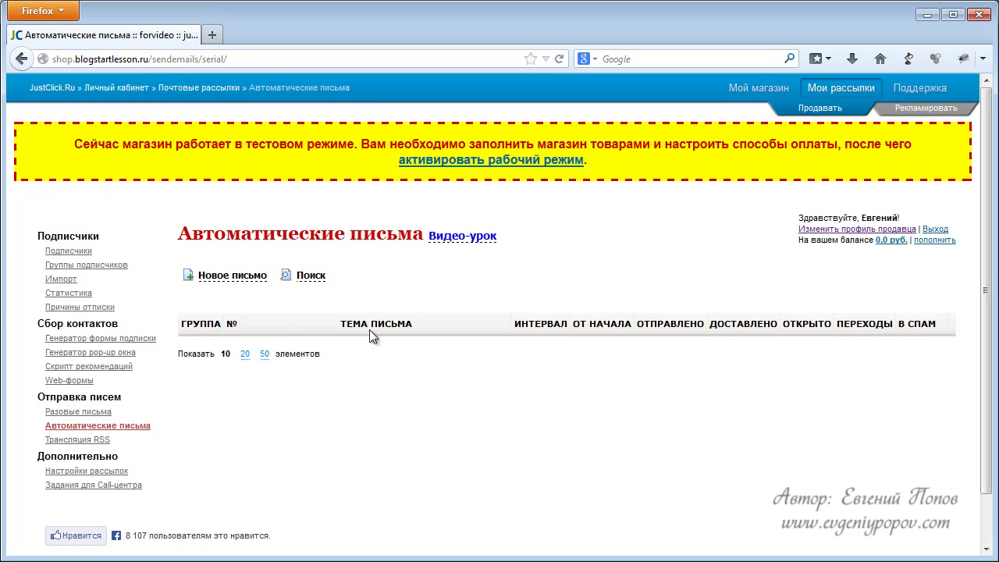
click(248, 283)
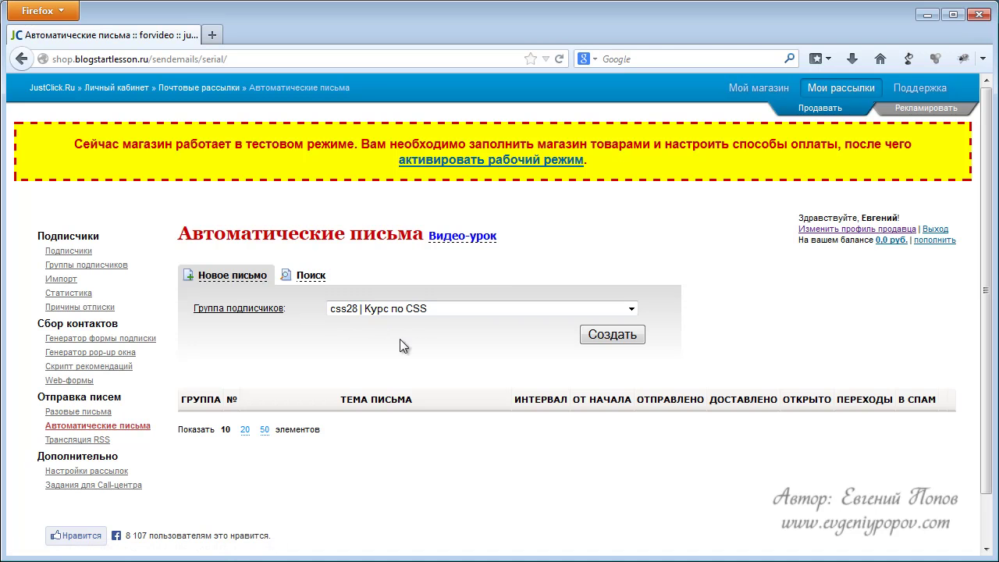
click(600, 336)
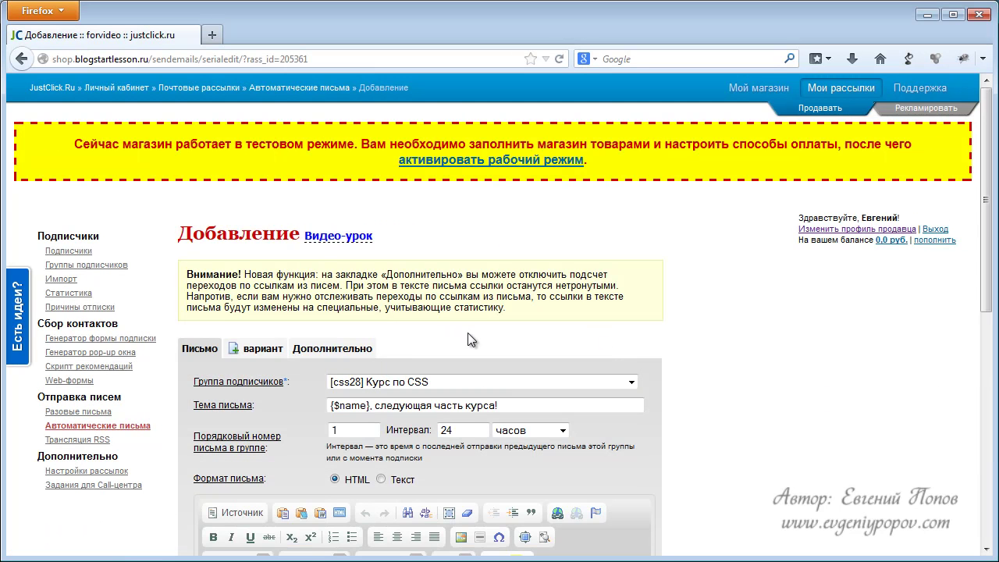
Step: Set the letter's sending interval to 1 minute
scroll(469, 341, down, 2)
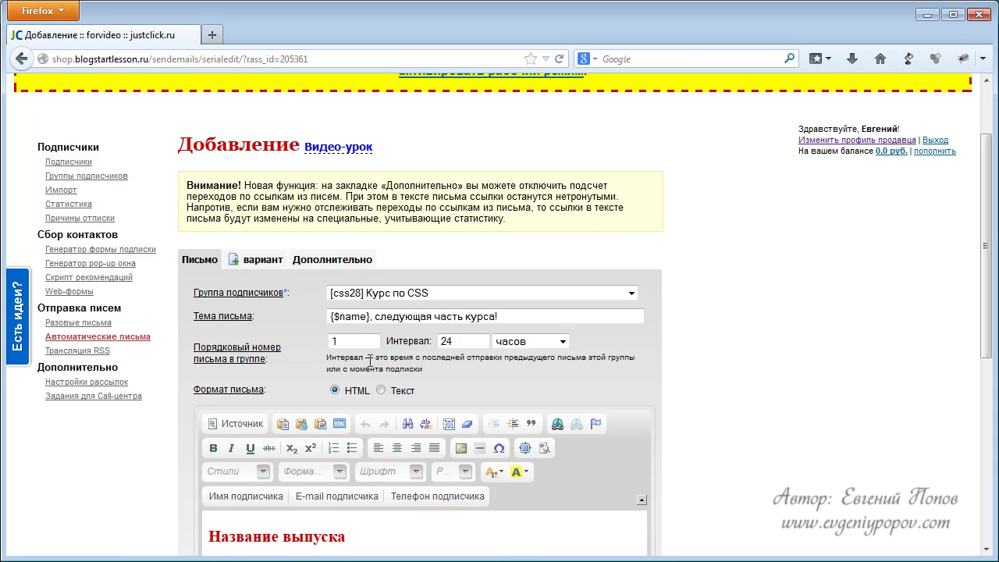
double_click(443, 342)
text(1)
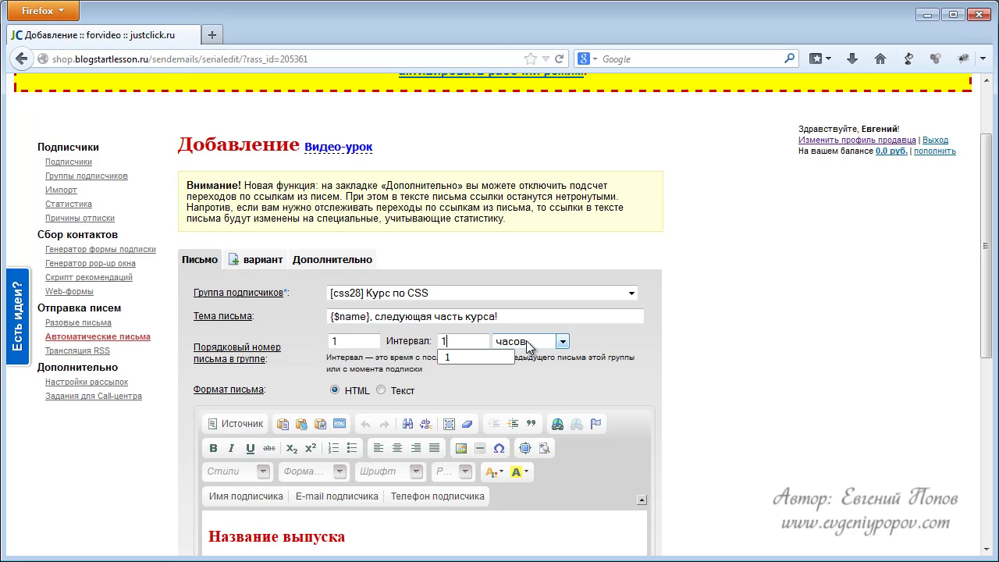
click(526, 341)
click(519, 356)
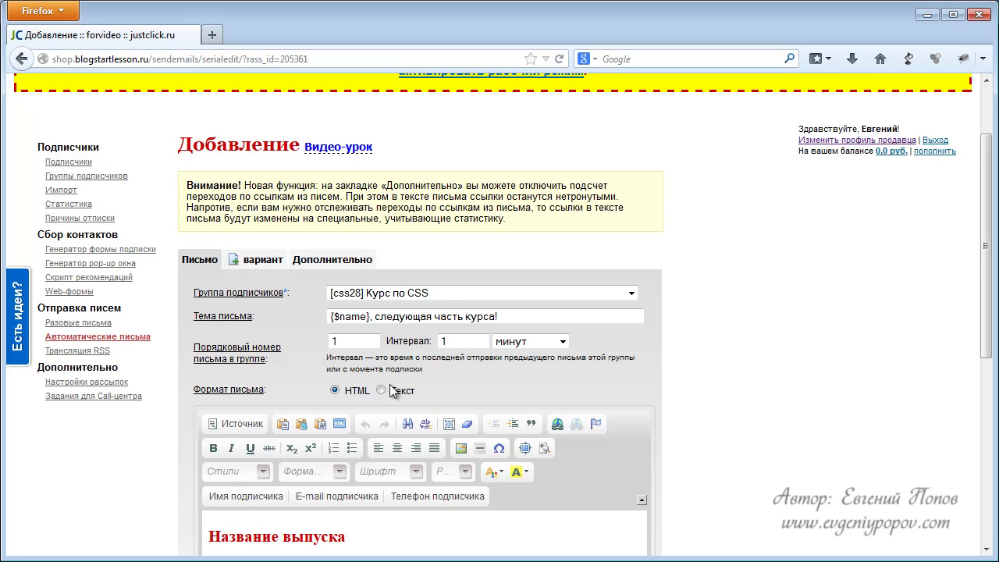
Step: Change the letter's subject to "{$name}, первая часть курса!"
click(379, 319)
drag(372, 319, 328, 318)
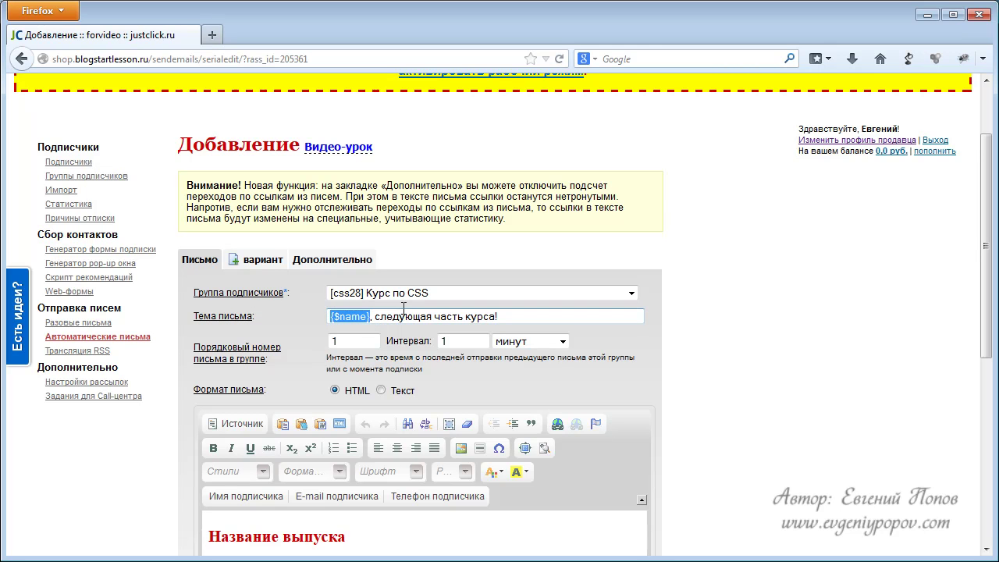
drag(375, 316, 433, 316)
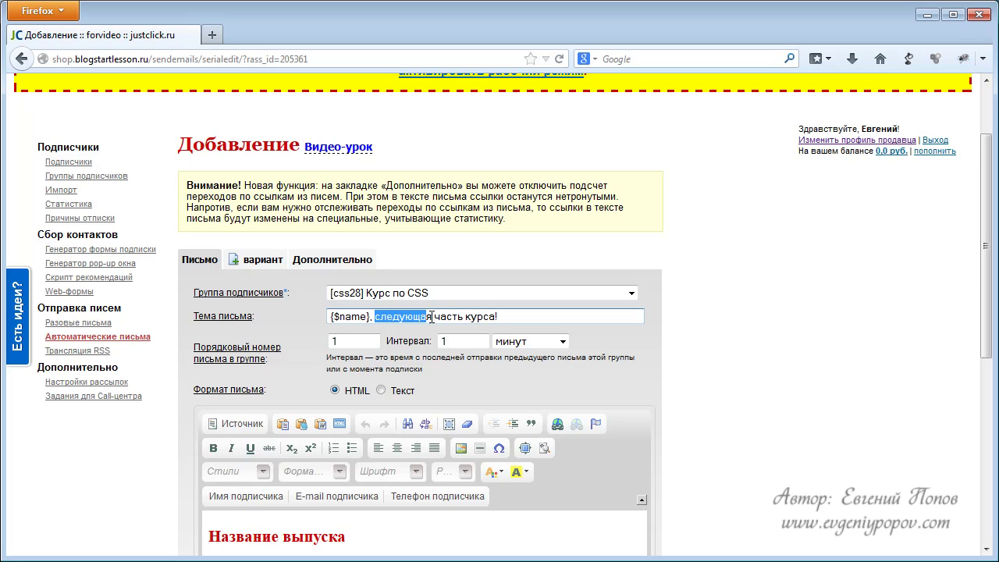
text(первая)
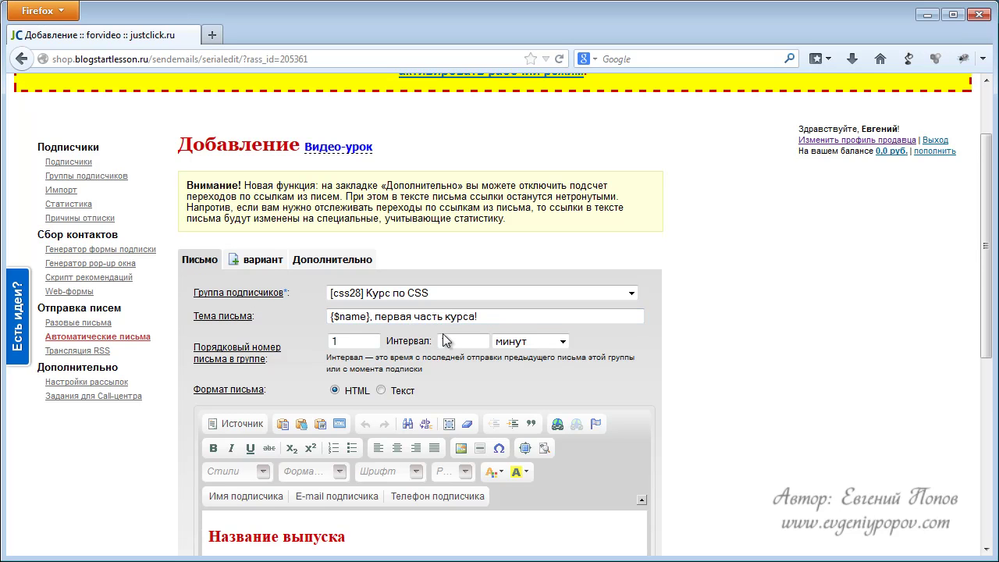
click(452, 340)
text(1)
scroll(457, 338, down, 4)
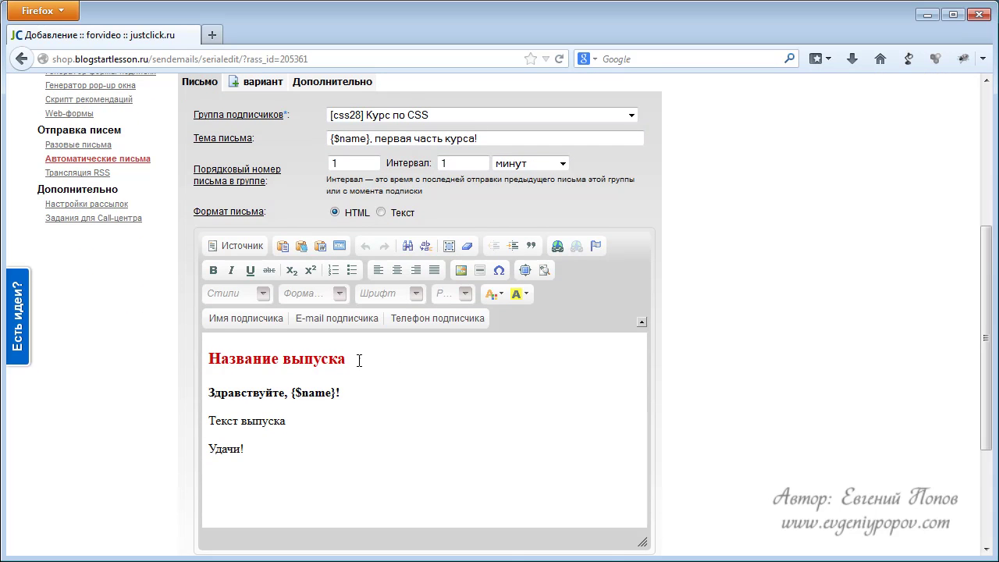
scroll(381, 374, down, 2)
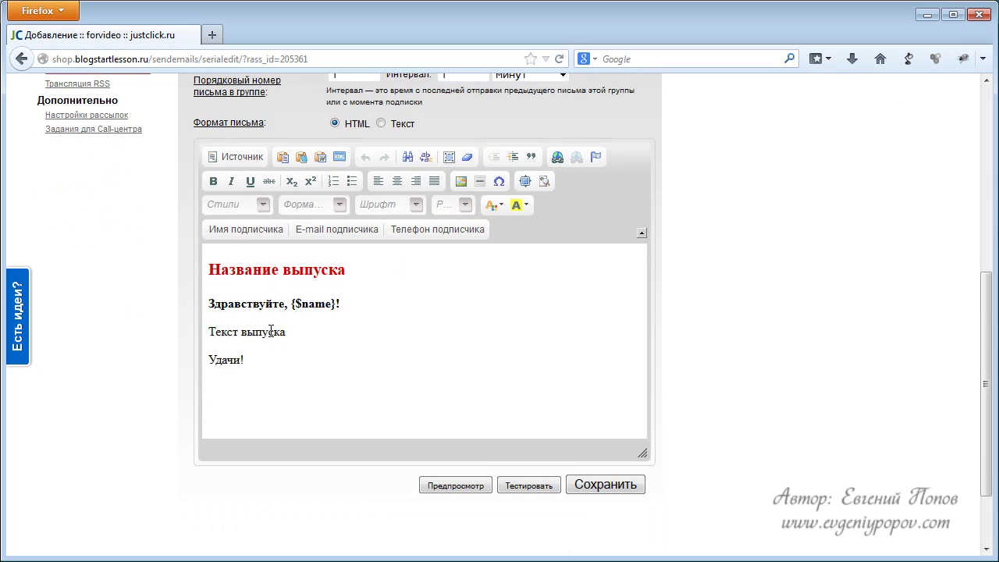
click(313, 325)
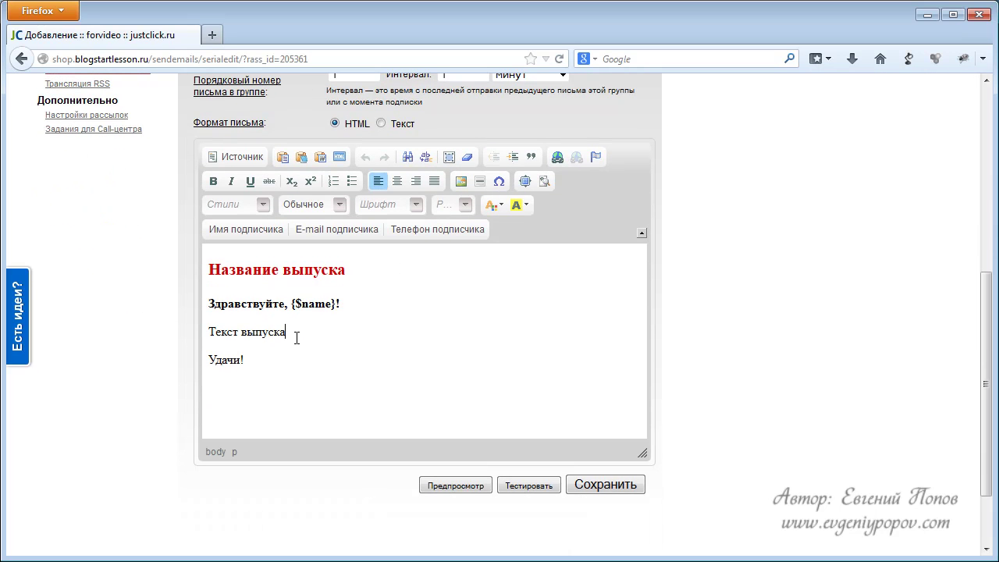
triple_click(385, 356)
click(380, 322)
drag(299, 333, 192, 333)
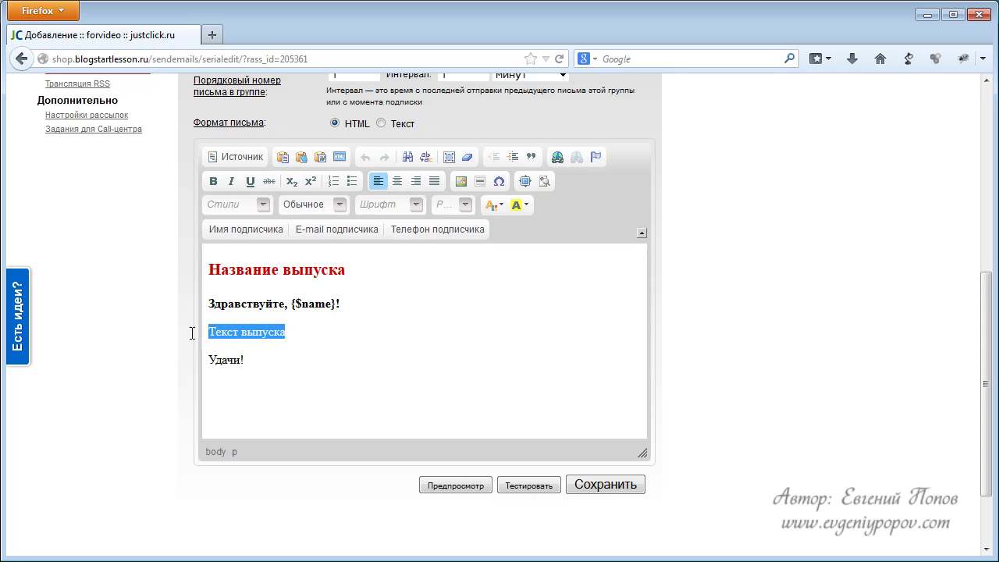
text(Ваша ссылка на первый урок: http://css.ru/lesson1.html)
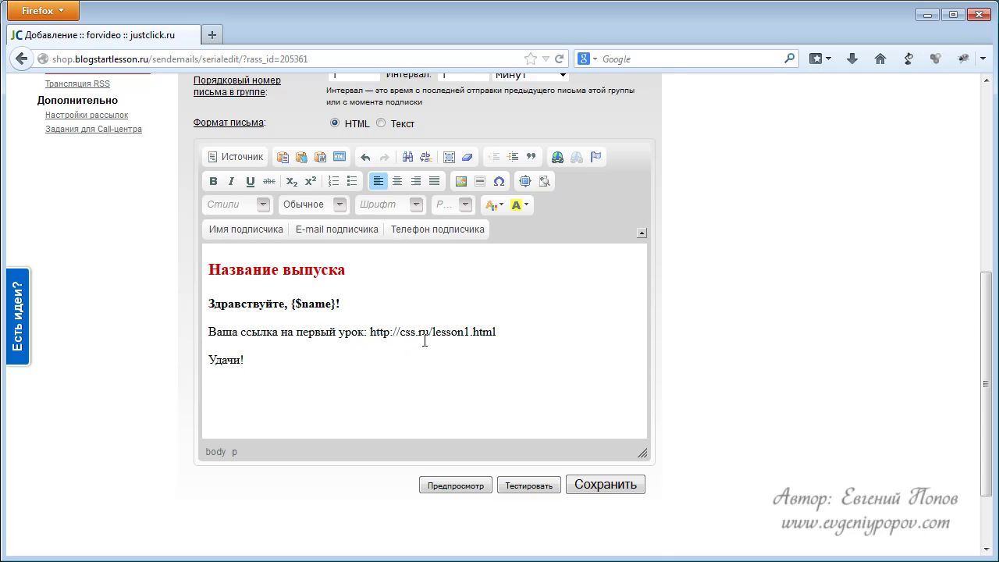
Step: Replace the red heading in the letter body with "Урок первый"
scroll(424, 341, up, 2)
scroll(426, 345, up, 2)
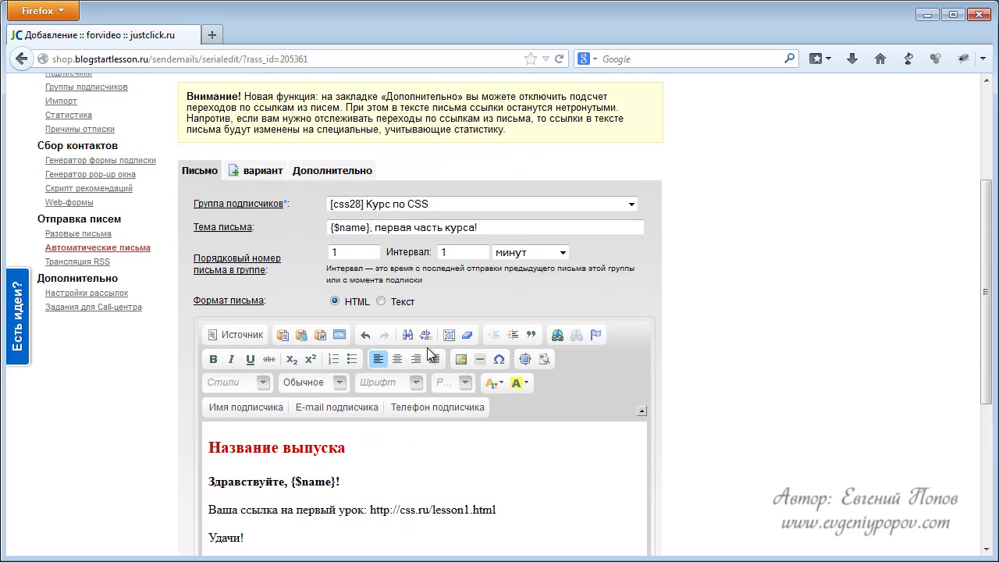
scroll(428, 346, down, 2)
key(ctrl+Home)
key(shift+End)
text(Урок )
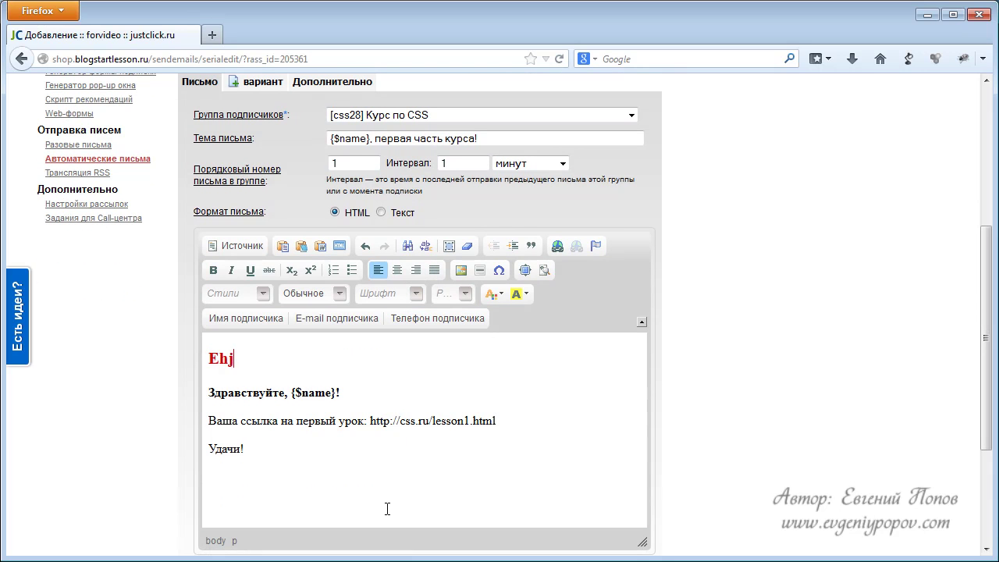
text(первый)
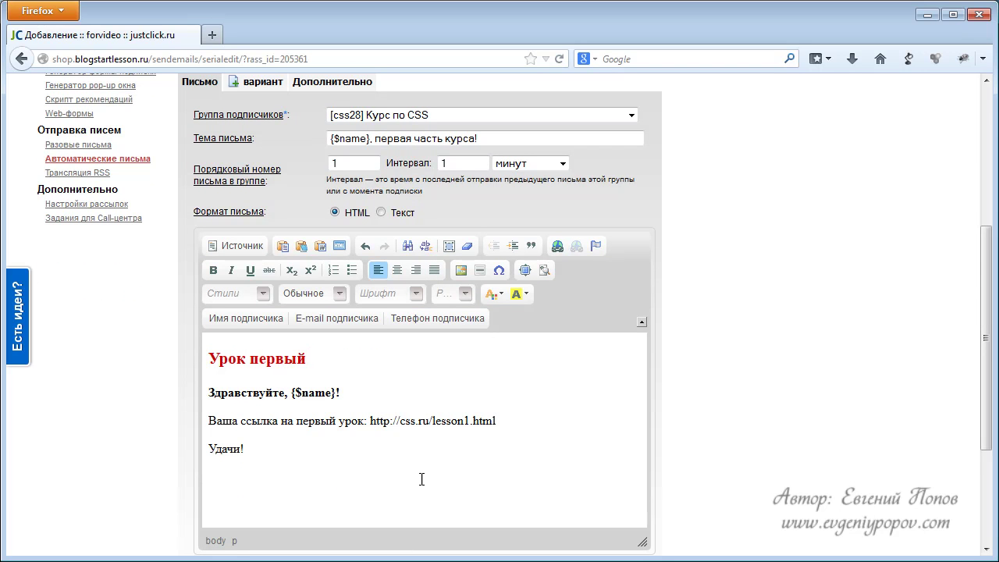
Step: Examine the letter's additional settings, including link tracking, the subscription date range, sender fields and the category and group exclusions
scroll(460, 424, up, 2)
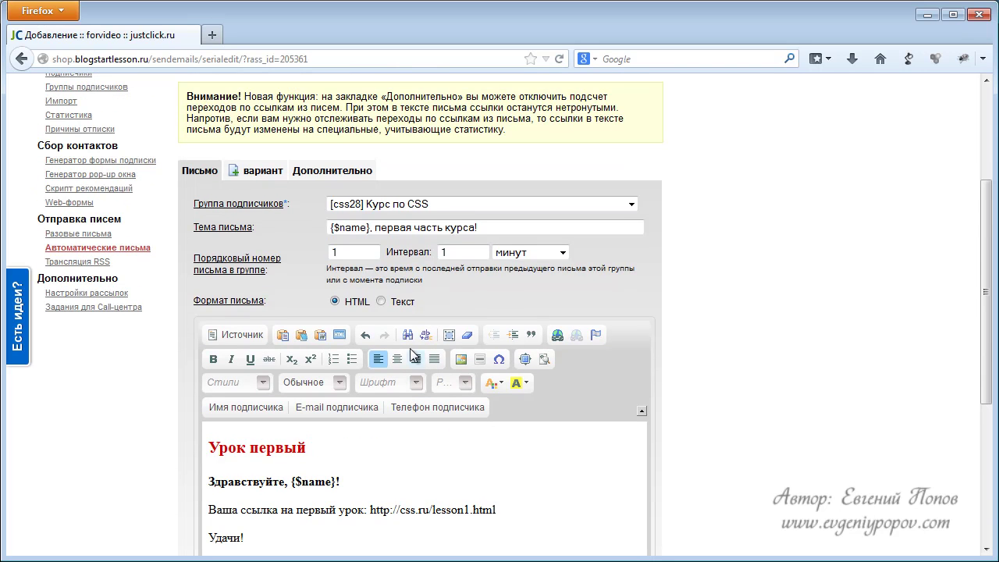
click(322, 173)
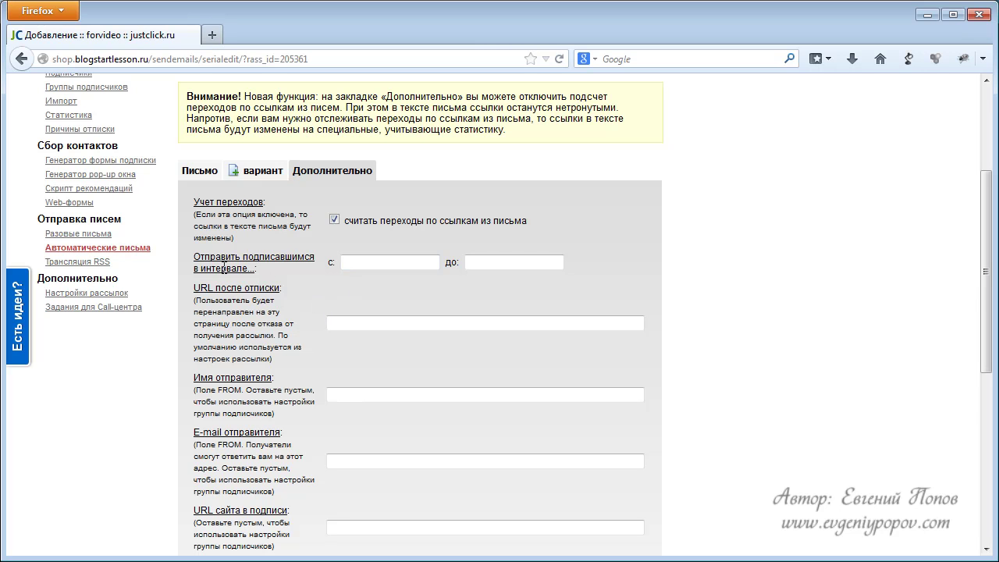
click(370, 265)
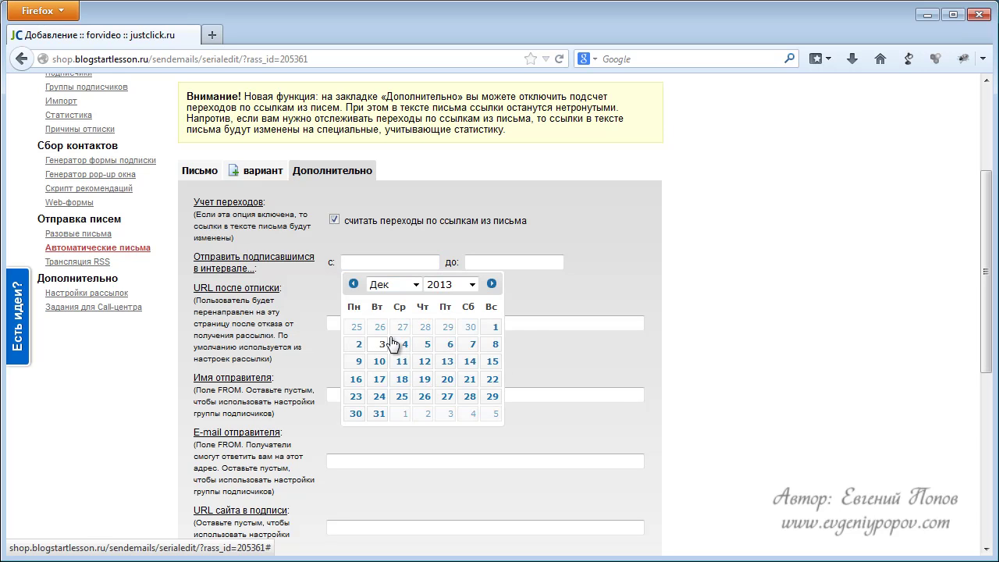
click(601, 250)
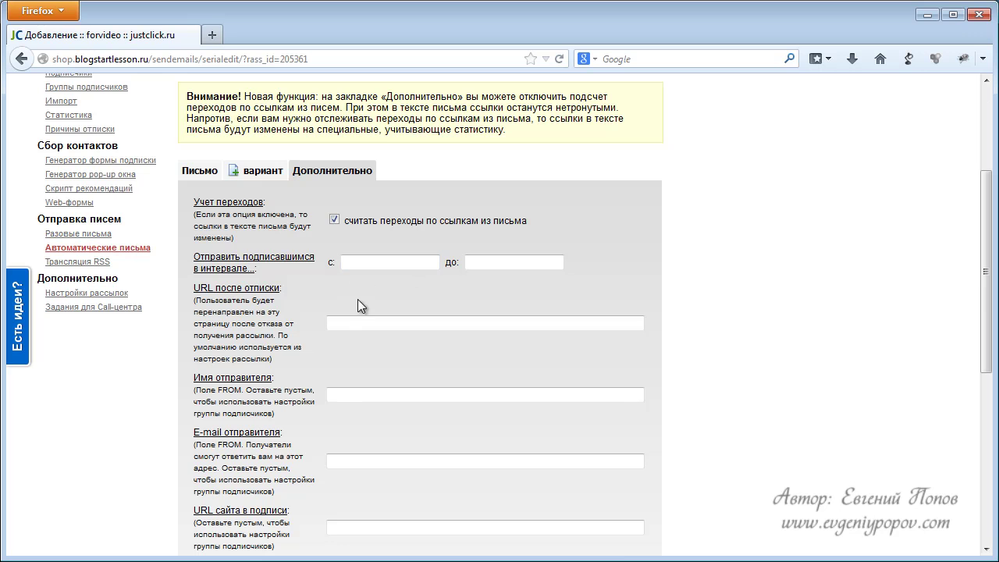
scroll(365, 297, down, 2)
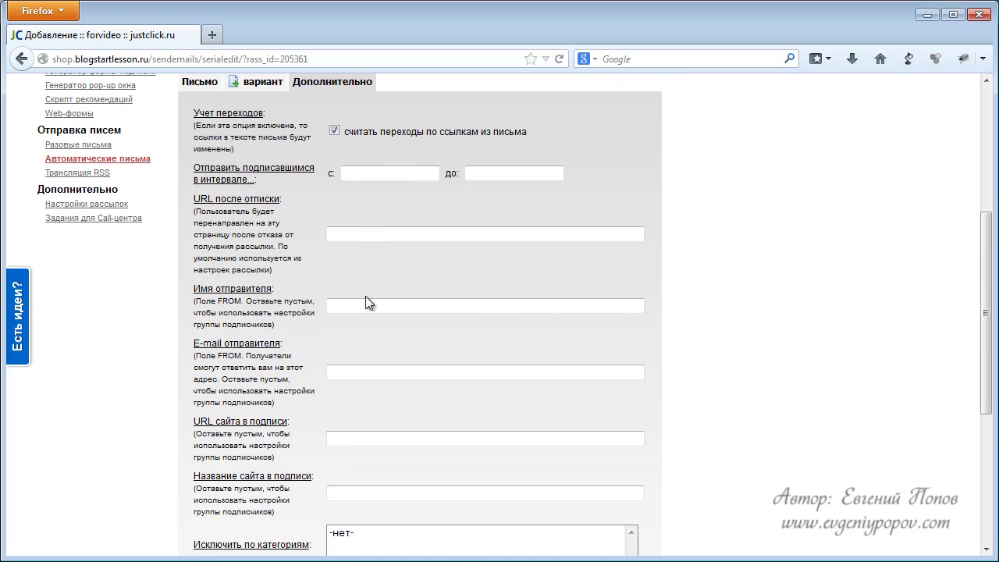
scroll(366, 295, down, 2)
scroll(341, 258, down, 2)
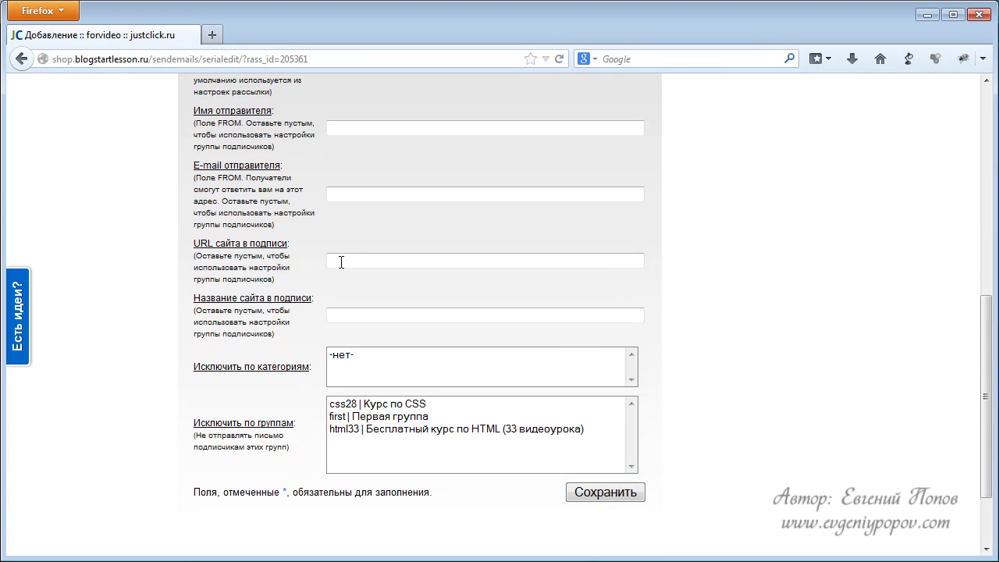
scroll(339, 269, down, 2)
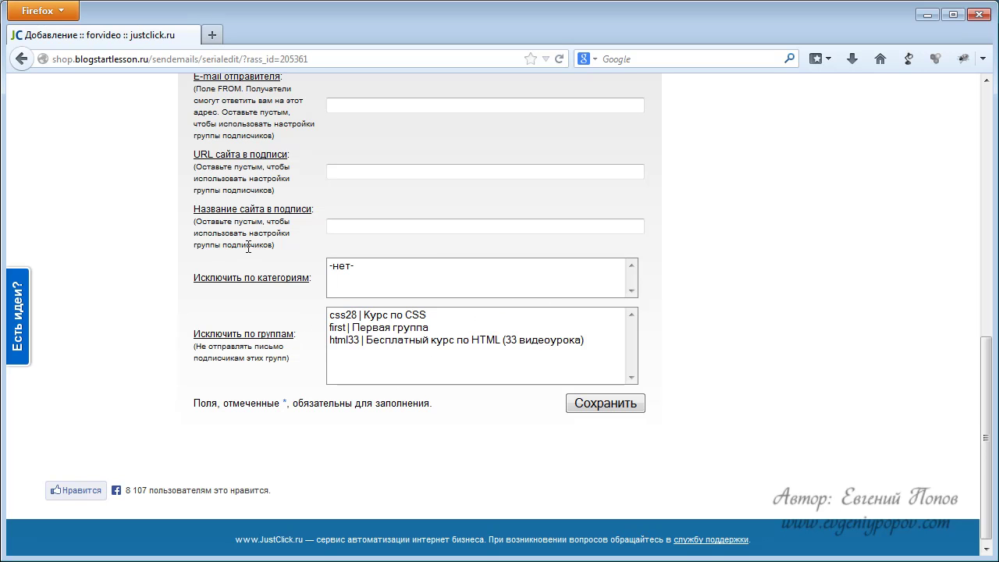
Step: Return from the additional settings to the main content of the first letter and save it
scroll(191, 237, up, 3)
scroll(570, 286, up, 4)
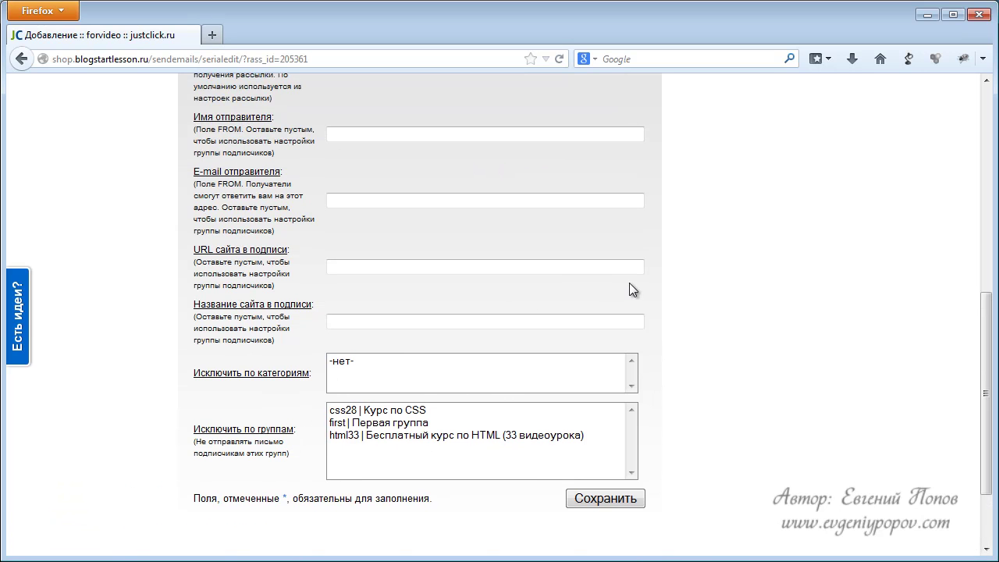
scroll(477, 408, up, 2)
scroll(479, 398, up, 5)
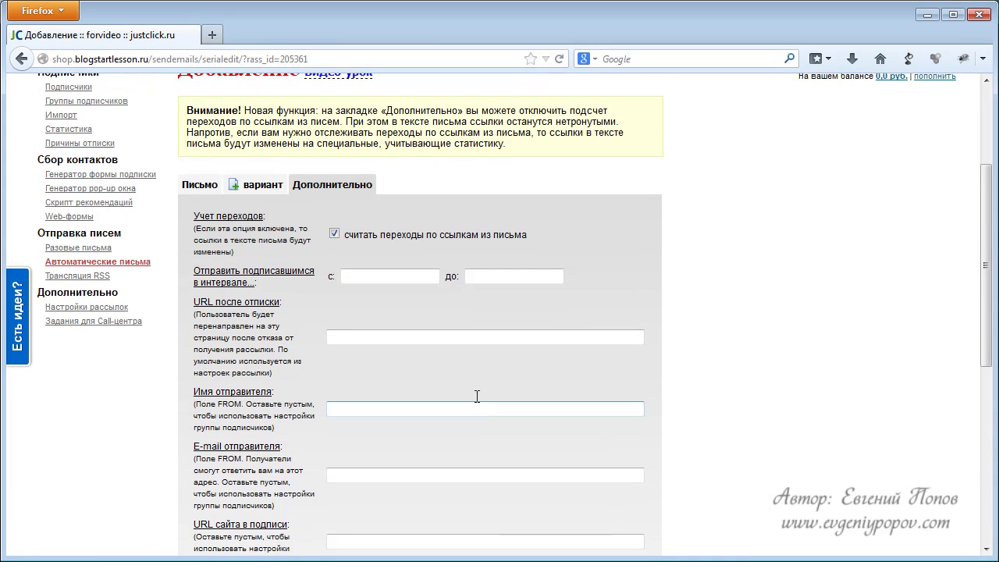
click(199, 262)
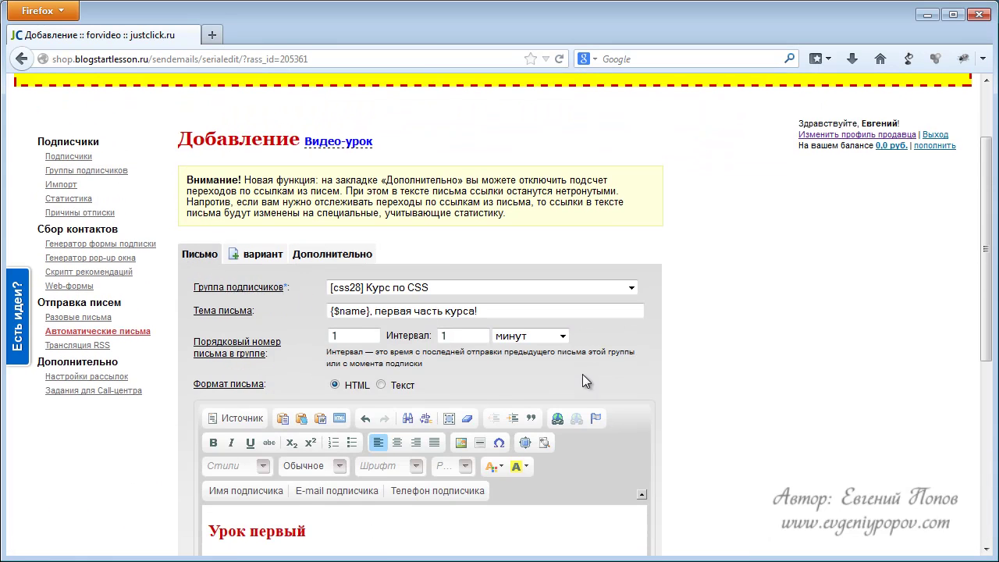
scroll(573, 373, down, 6)
click(592, 484)
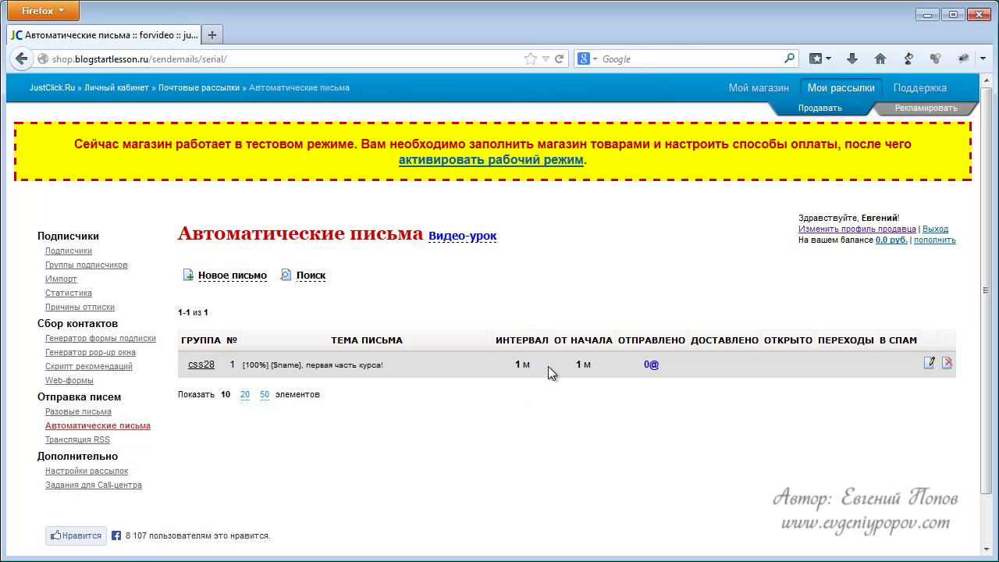
Step: Start a new automatic letter for the css28 group and change its subject to "{$name}, втораяая часть курса!"
click(222, 277)
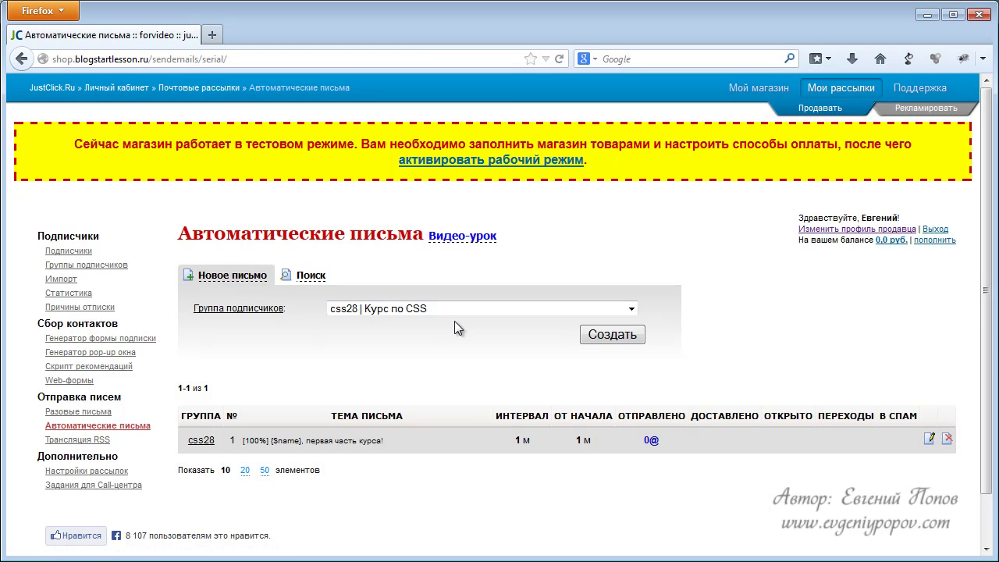
click(613, 334)
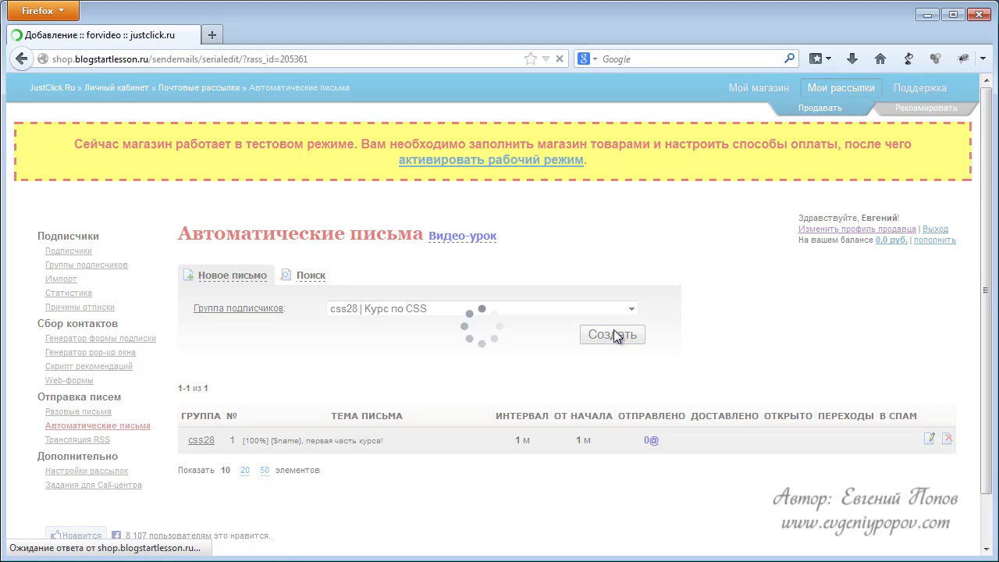
scroll(600, 325, down, 2)
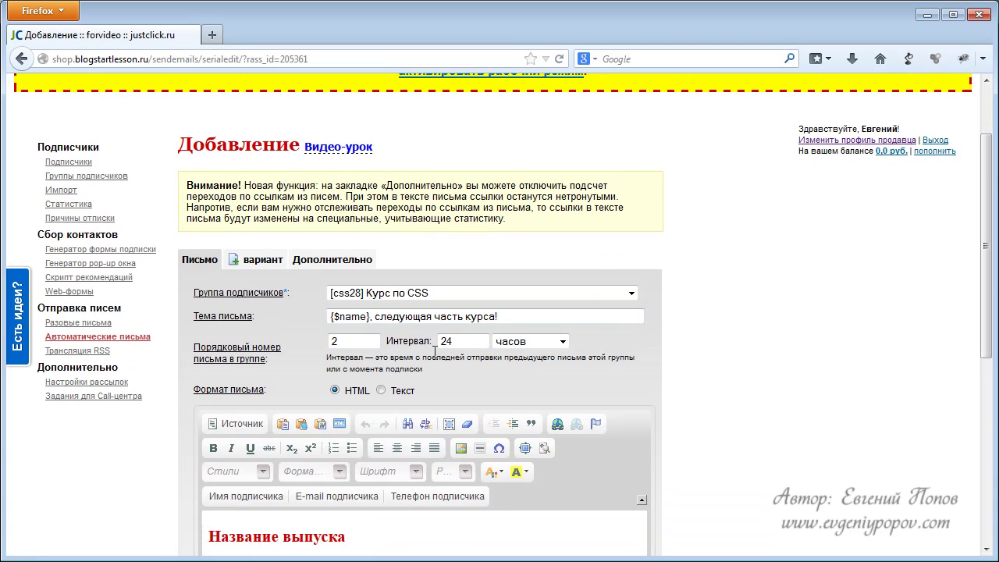
drag(361, 338, 268, 346)
click(426, 316)
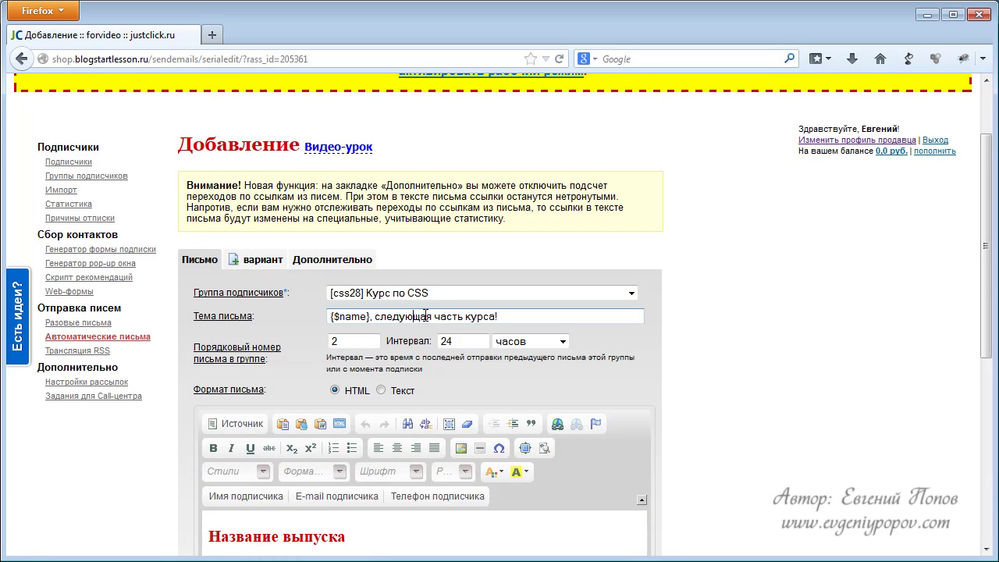
drag(425, 316, 375, 316)
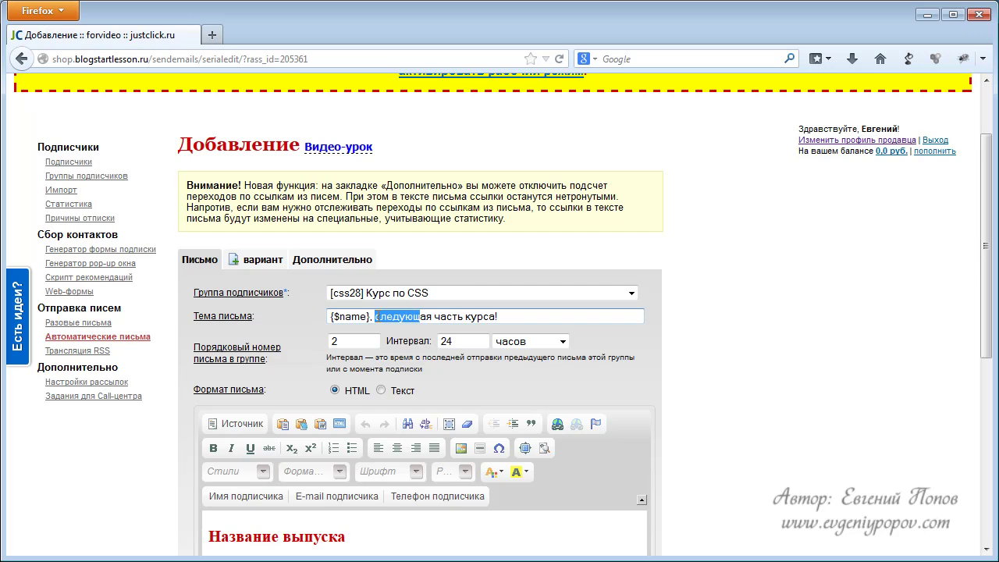
text(вторая)
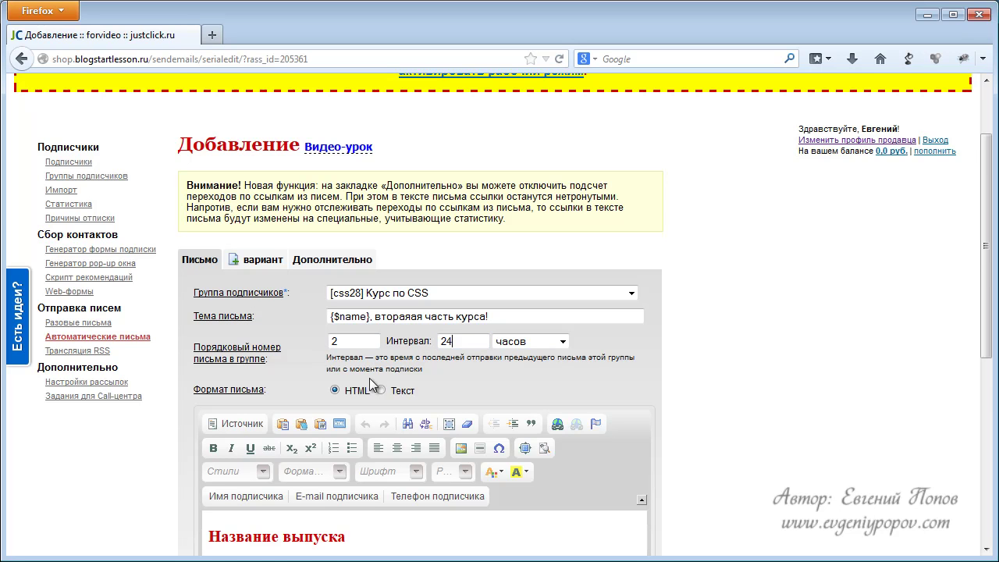
Step: Save the second letter, keeping the placeholder heading and body text
scroll(416, 374, down, 5)
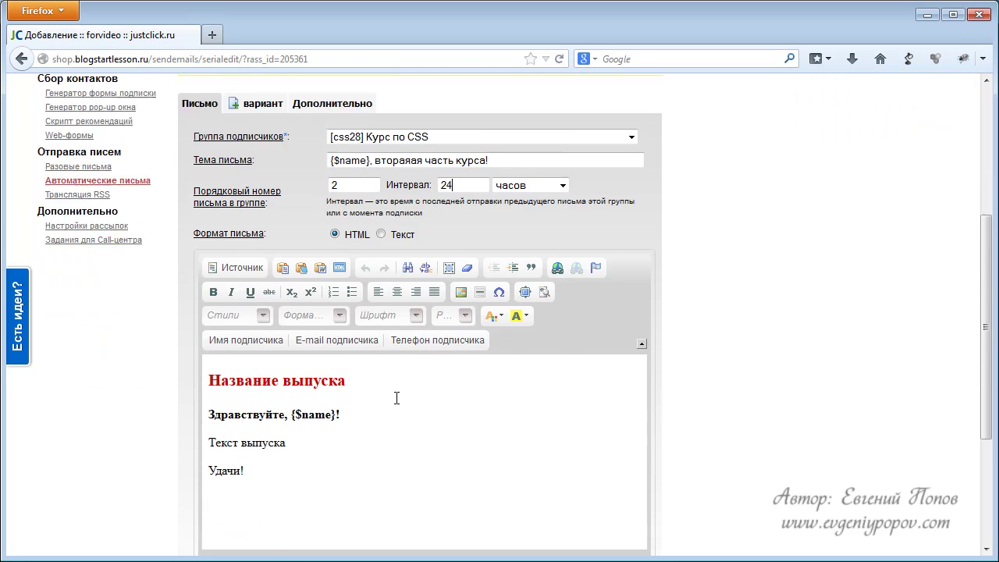
drag(361, 369, 207, 367)
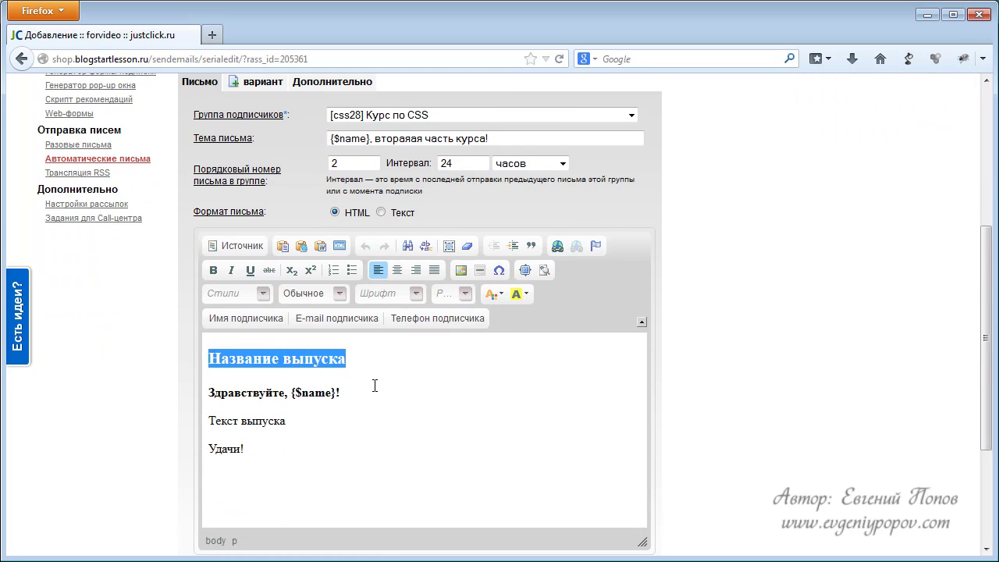
drag(286, 421, 226, 422)
scroll(464, 402, down, 1)
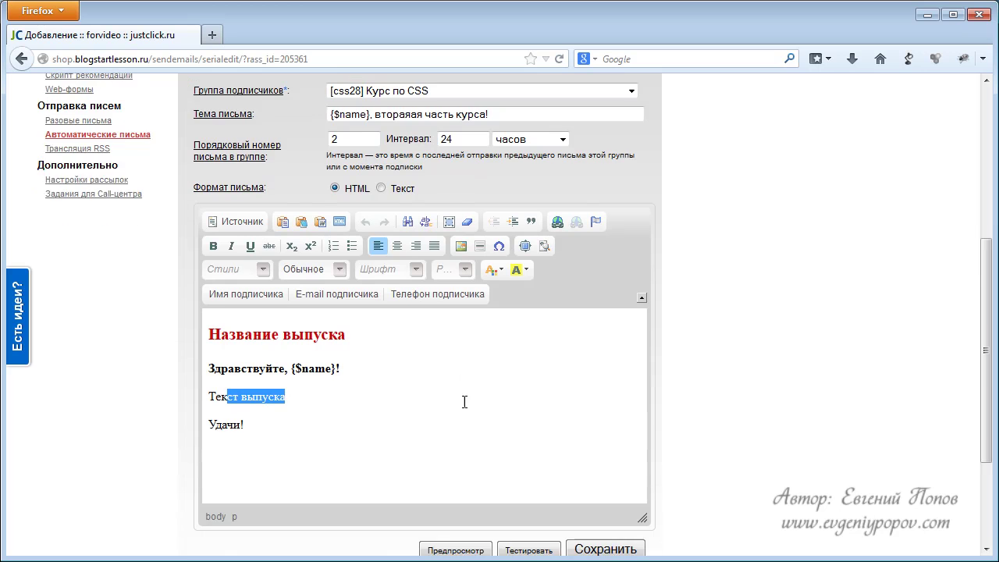
scroll(464, 402, down, 2)
click(596, 485)
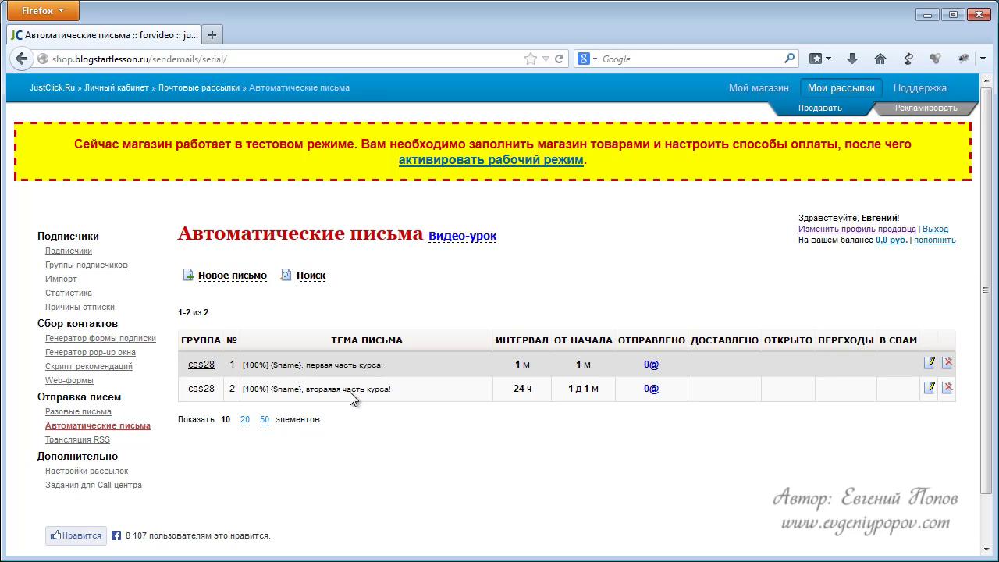
Step: Start another automatic letter for the css28 group and set its sequence number in the group to 2
click(227, 277)
click(603, 337)
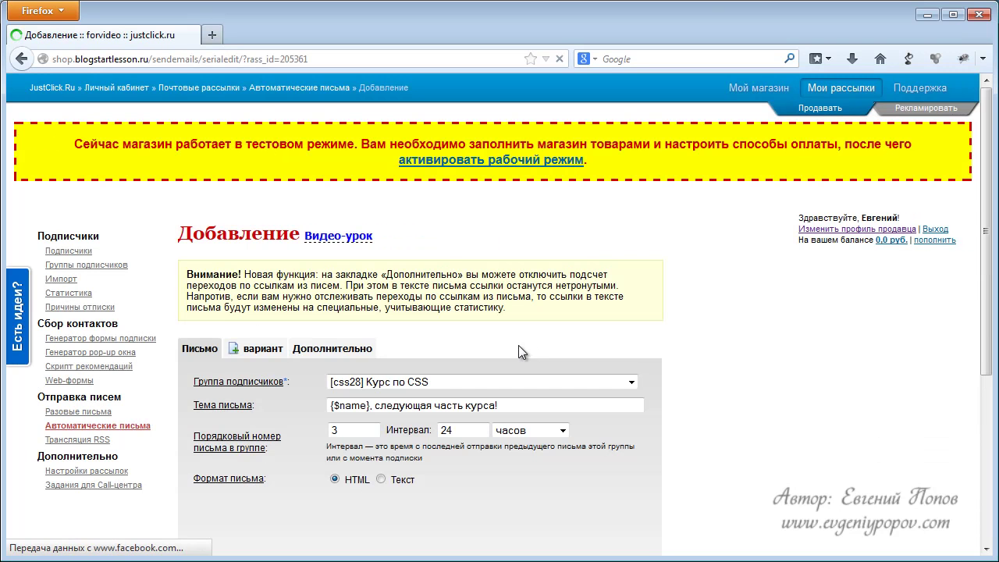
scroll(429, 398, down, 2)
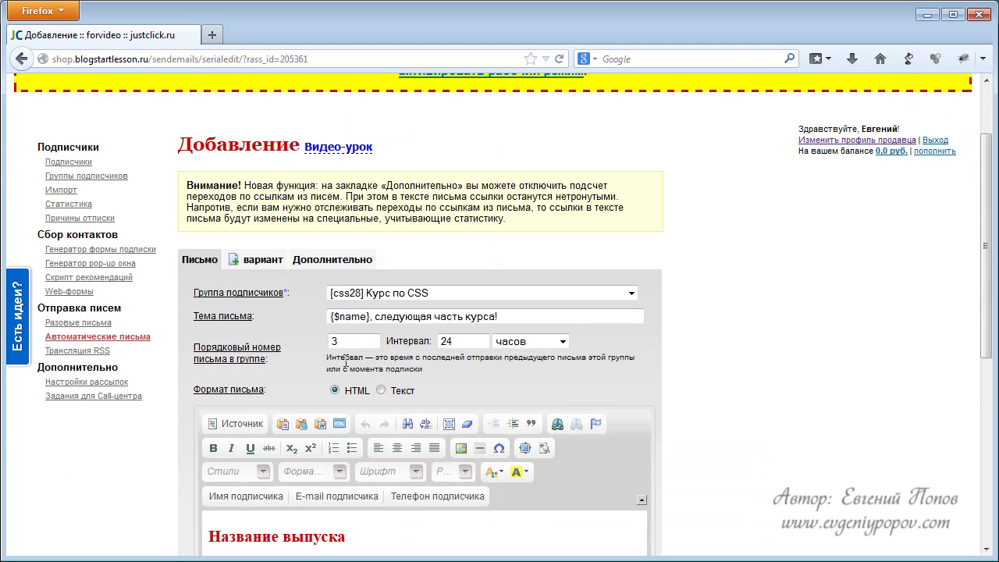
drag(345, 341, 305, 351)
text(2)
double_click(330, 343)
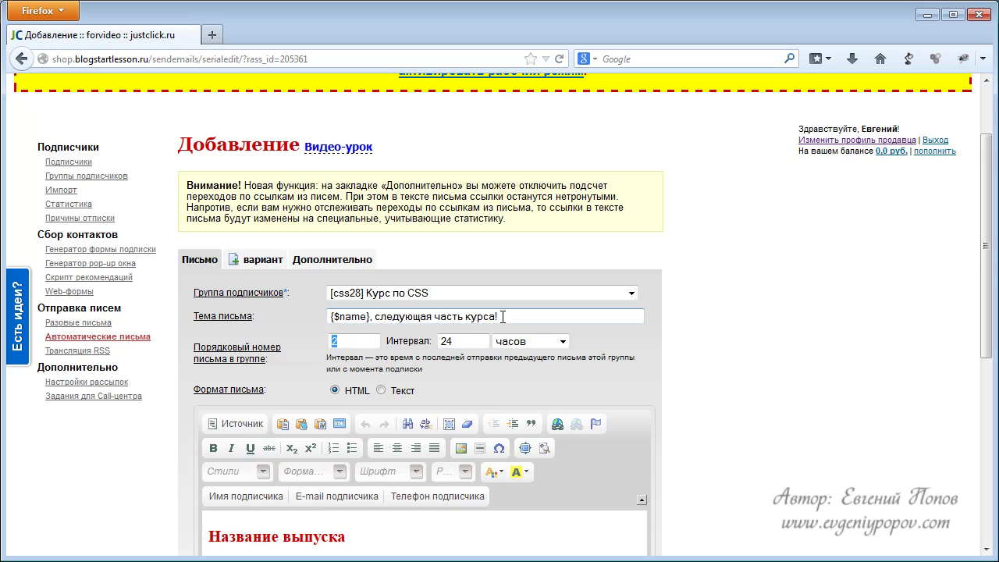
Step: Save the inserted letter with its default subject and body, and check the order of the letters in the list
scroll(468, 422, down, 2)
scroll(432, 453, down, 3)
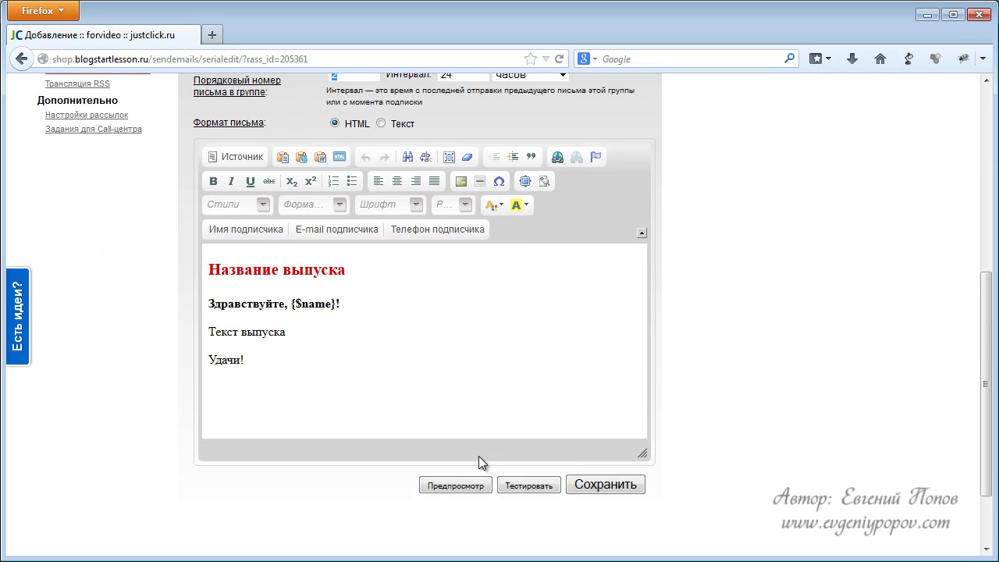
scroll(546, 457, up, 3)
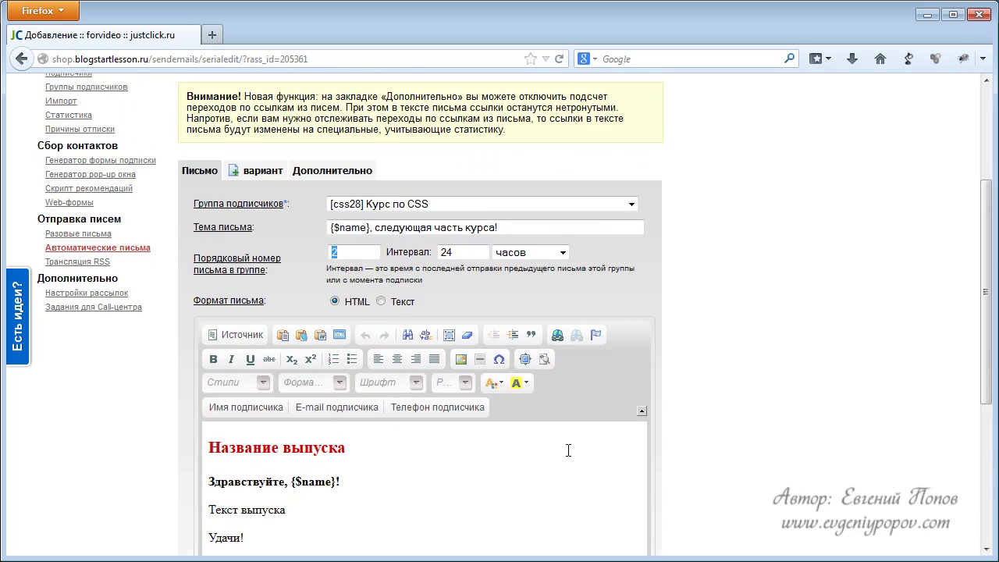
scroll(569, 450, down, 2)
scroll(569, 448, down, 1)
click(602, 485)
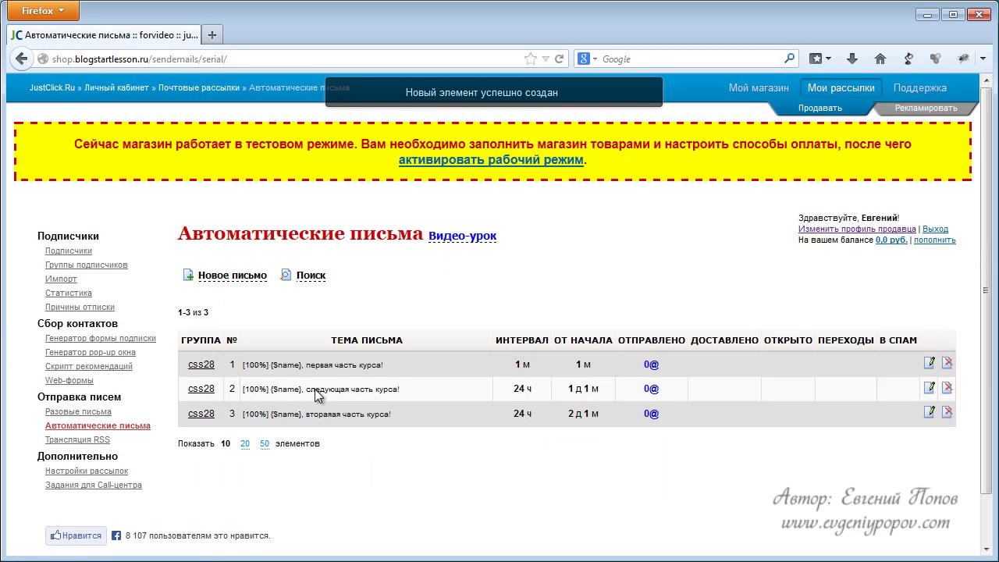
drag(306, 413, 382, 424)
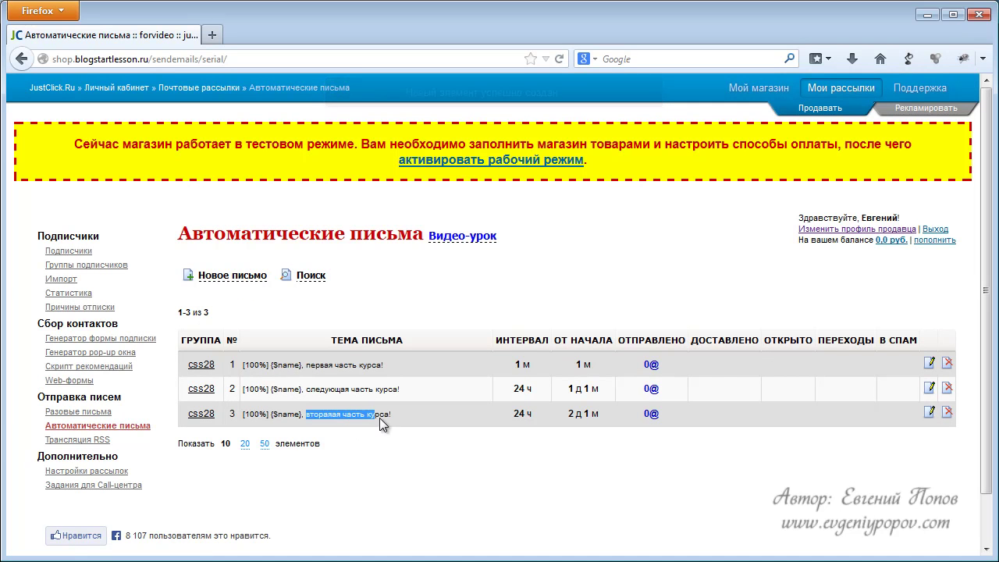
click(381, 391)
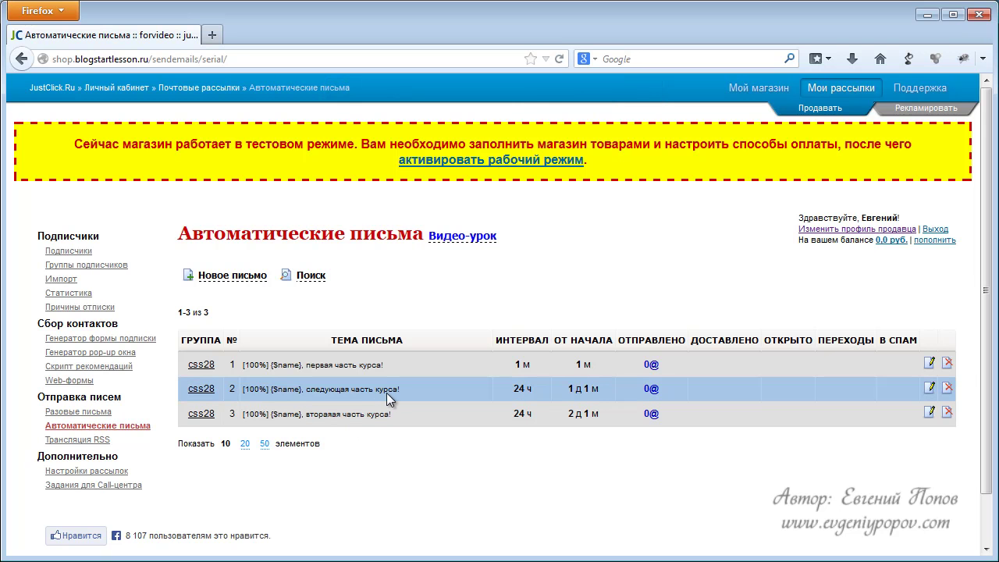